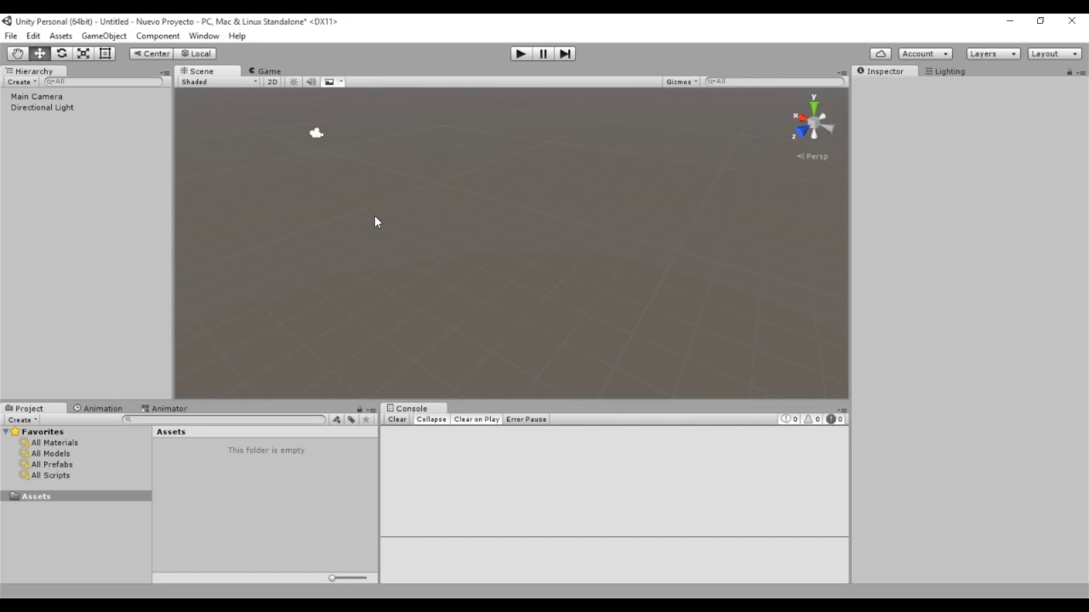
- Select the Main Camera to show its components and camera preview in the Inspector
left_click(78, 99)
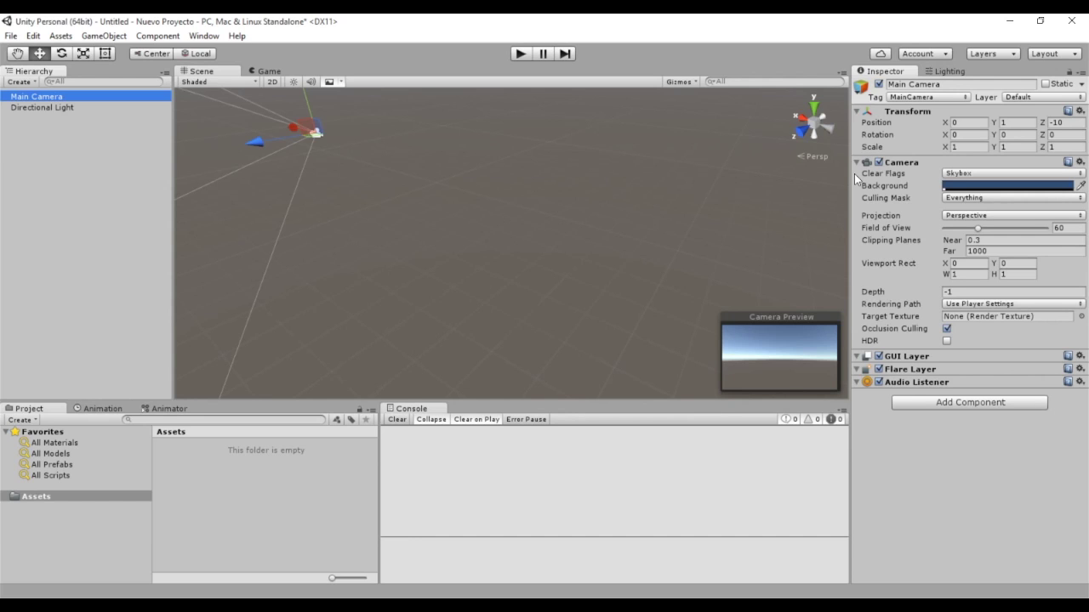
- Select the Directional Light to show its Light settings in the Inspector
left_click(90, 108)
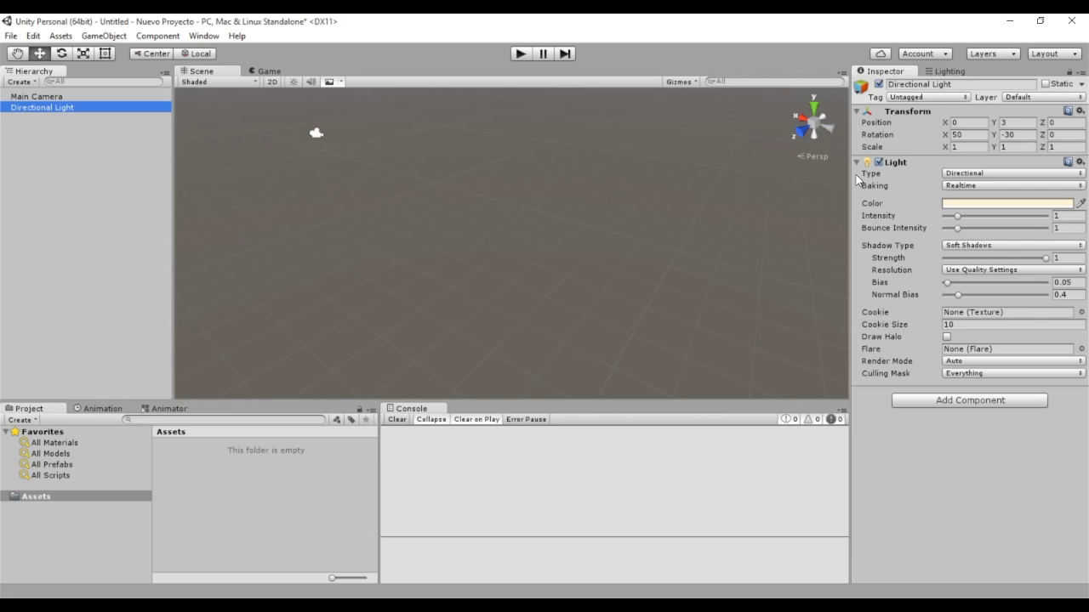
- Create an empty GameObject with GameObject > Create Empty
left_click(112, 40)
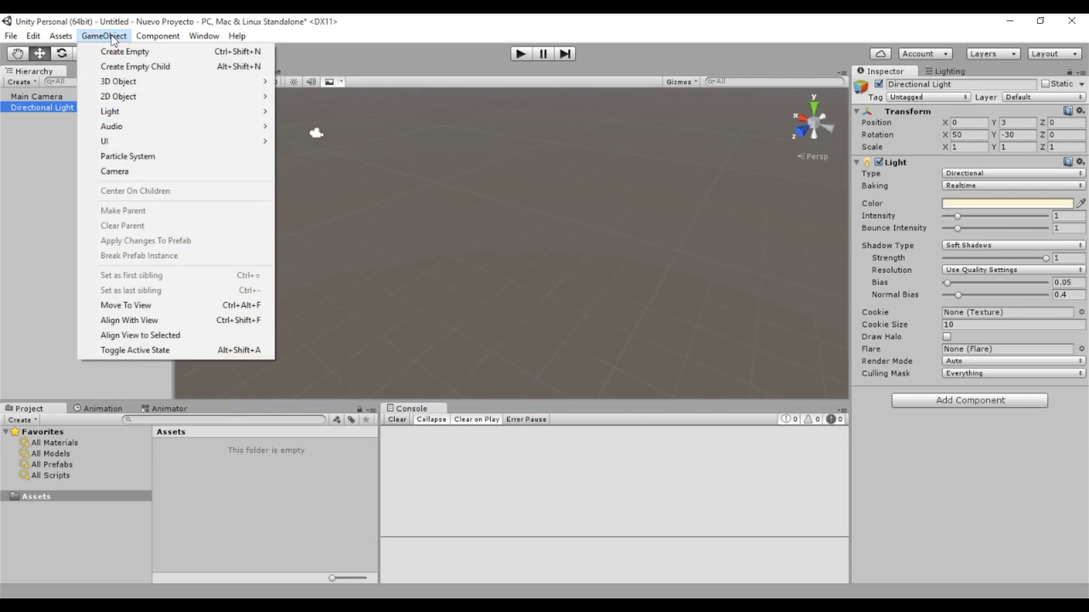
mouse_move(153, 102)
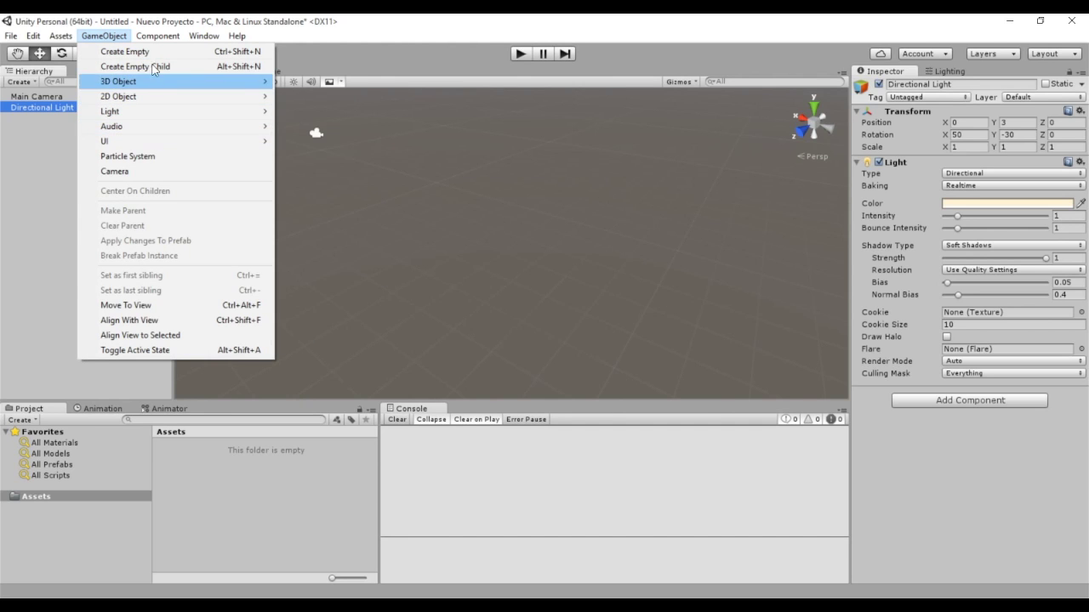
left_click(151, 57)
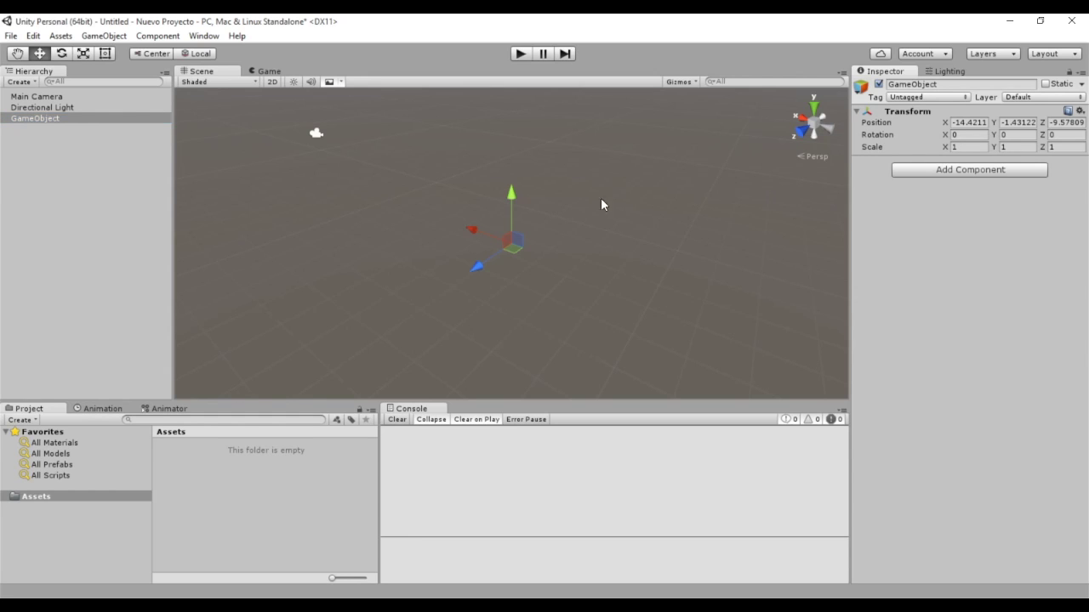
- Add a Cube to the scene from the GameObject menu
left_click(104, 36)
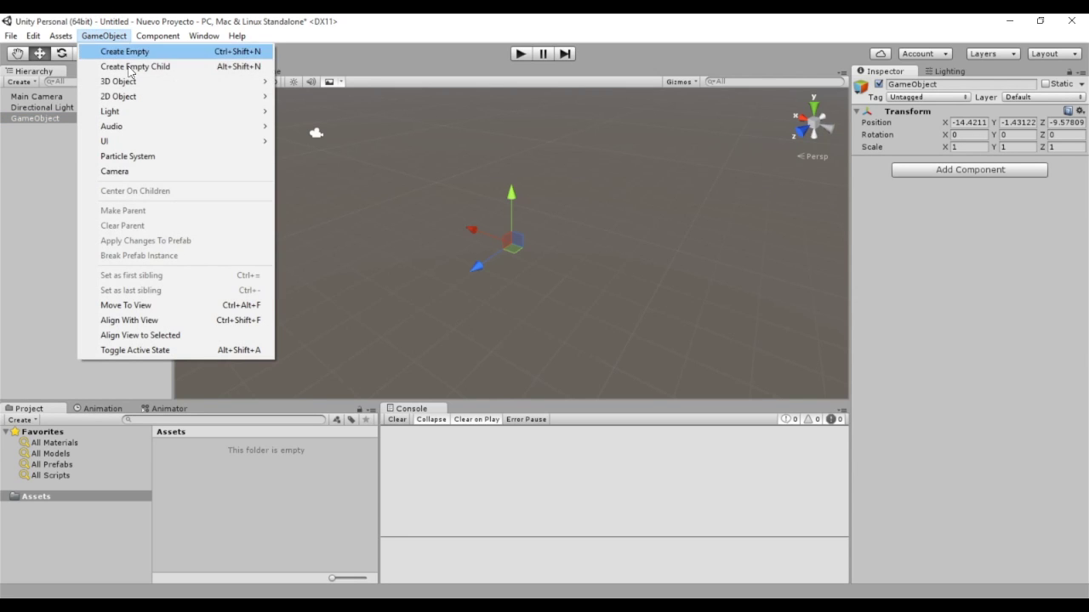
mouse_move(138, 80)
left_click(345, 88)
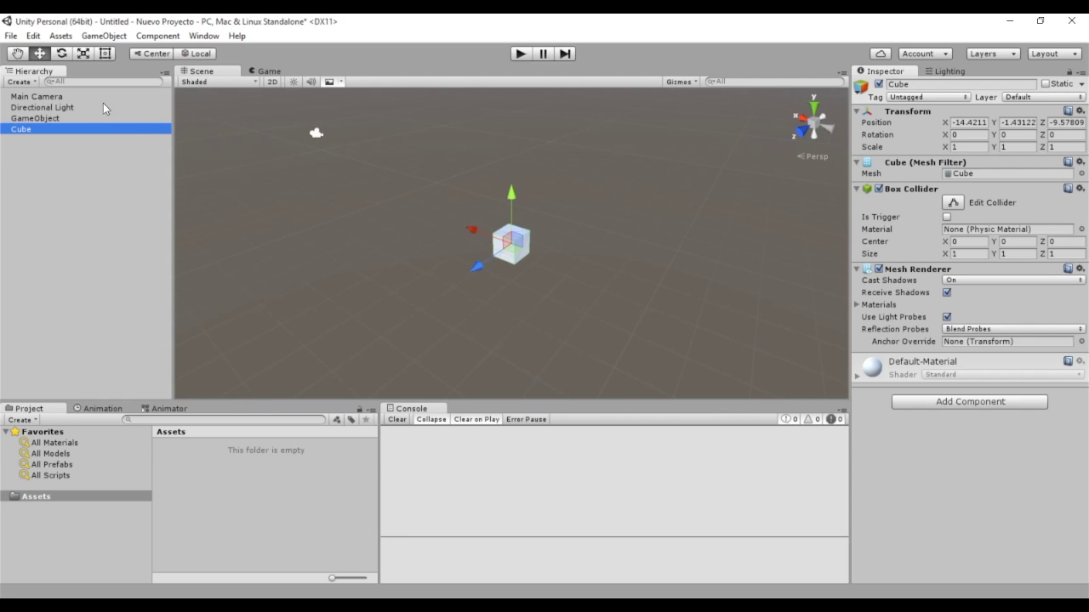
- Drag the cube's move handles until it sits at -18.68, 0.18, -7.49
left_click_drag(473, 229, 348, 176)
left_click_drag(369, 226, 275, 260)
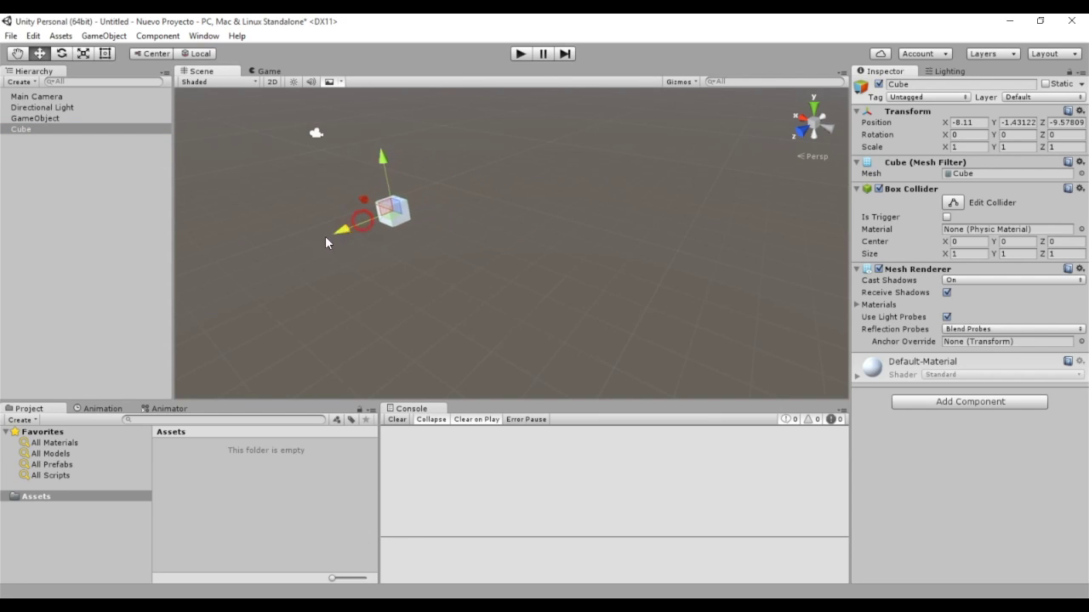
mouse_move(214, 283)
left_mouse_down()
mouse_move(429, 197)
mouse_move(573, 248)
mouse_move(600, 245)
mouse_move(554, 257)
mouse_move(641, 218)
left_mouse_up()
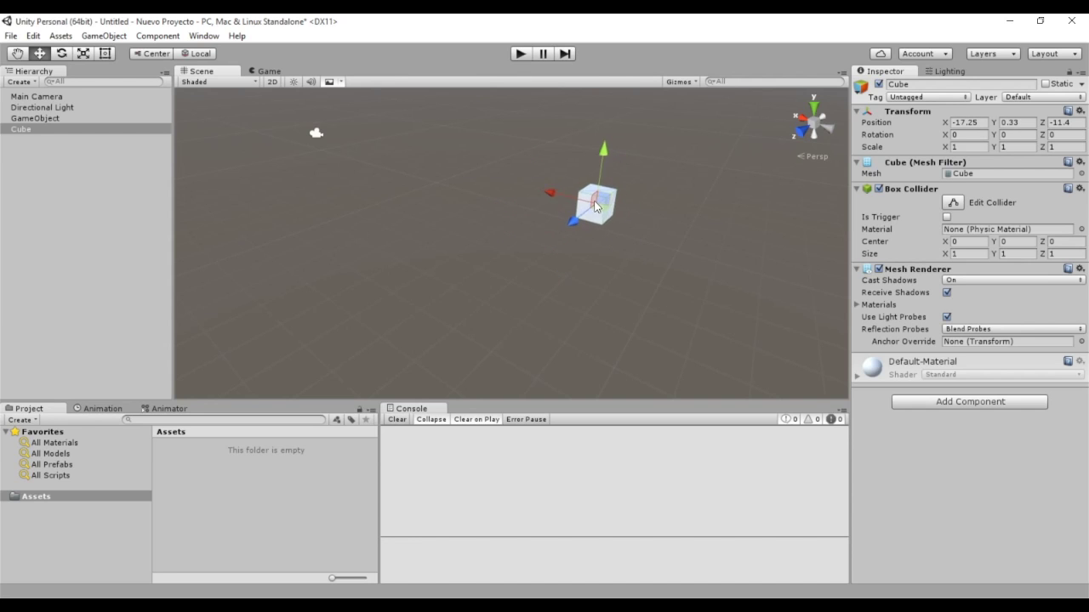
left_click_drag(641, 223, 623, 274)
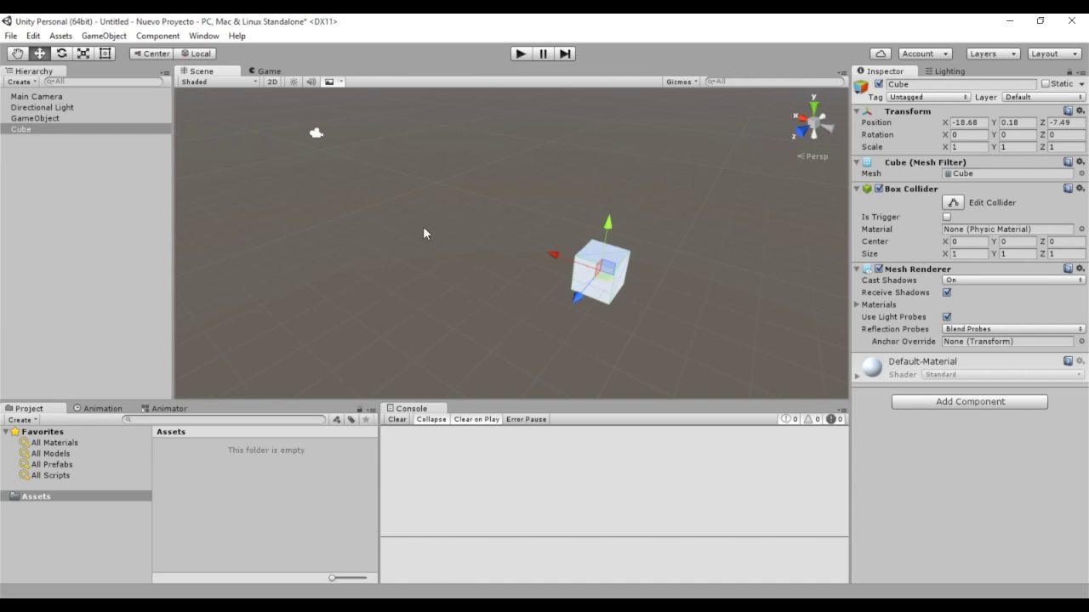
- Rotate the cube about all three axes to roughly 10.8, 52.9, -37.0 degrees
left_click(61, 53)
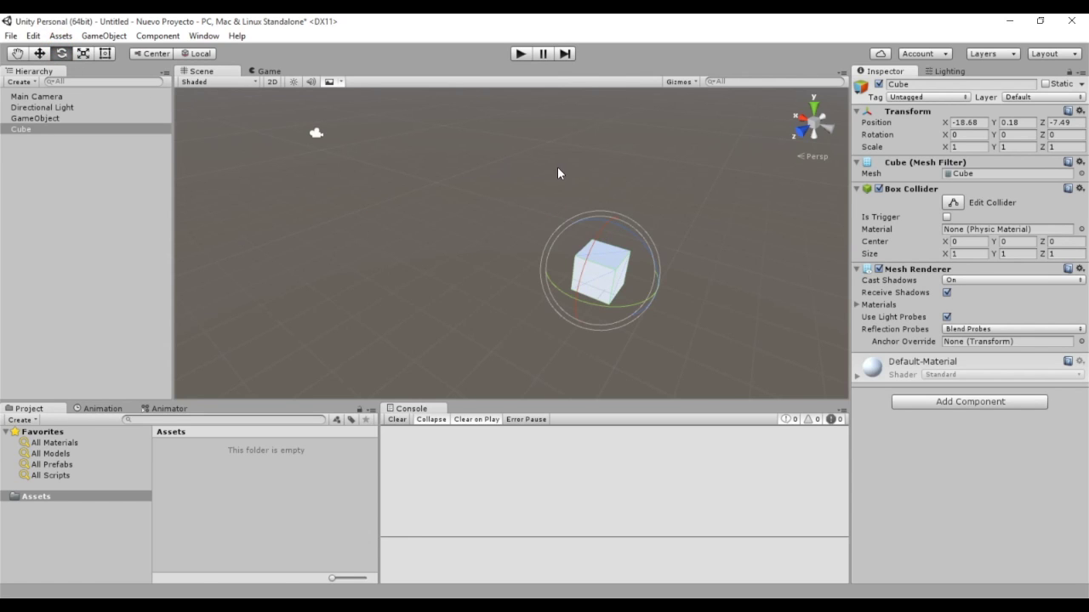
mouse_move(576, 289)
left_mouse_down()
mouse_move(613, 205)
mouse_move(611, 316)
mouse_move(503, 263)
left_mouse_up()
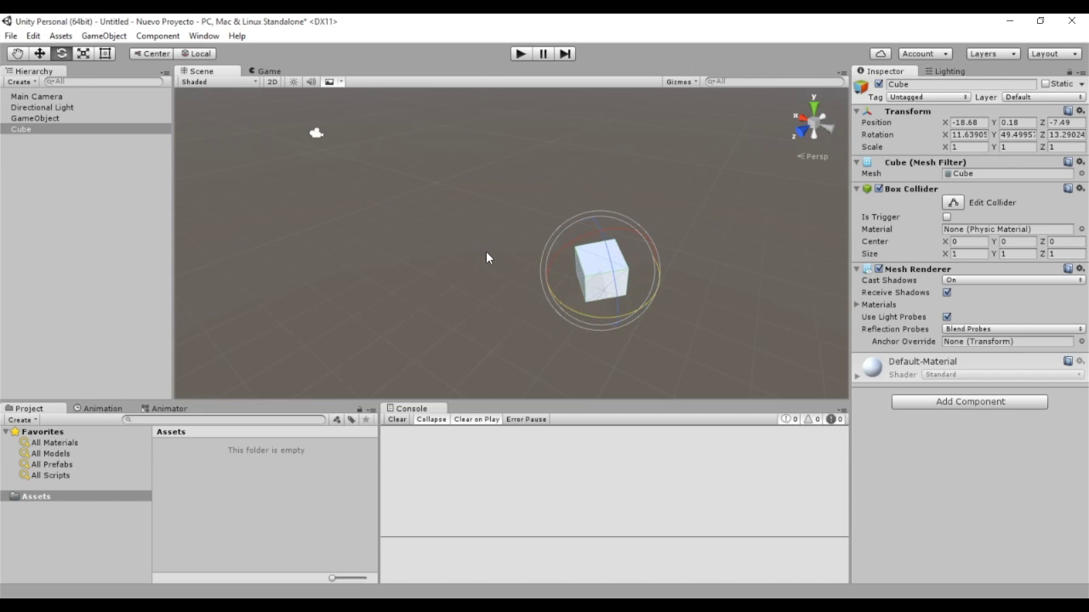
middle_click_drag(604, 269, 591, 270)
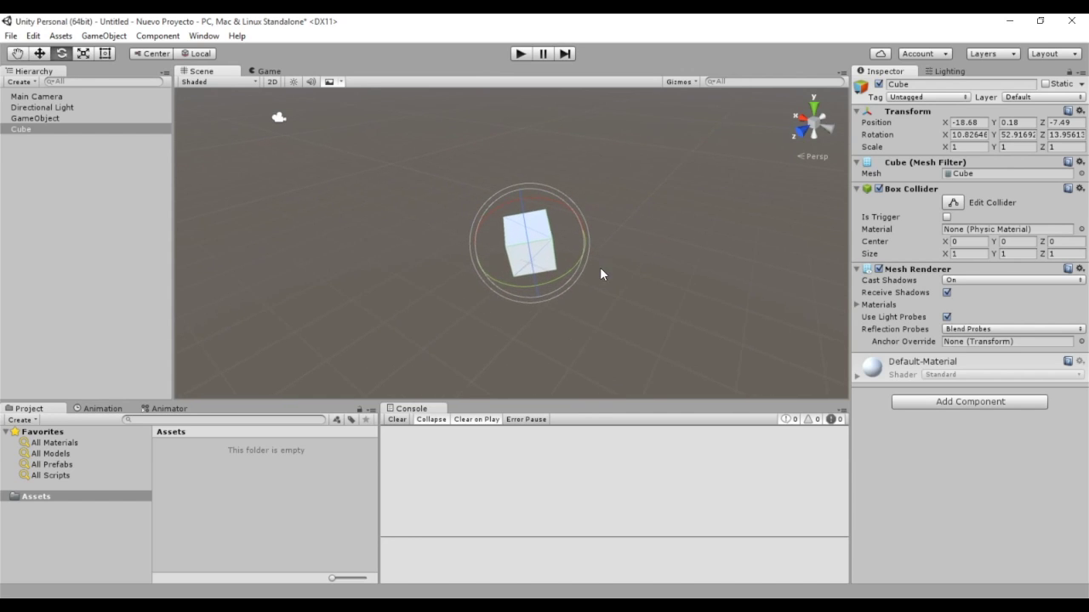
left_click_drag(519, 190, 515, 144)
left_click(84, 53)
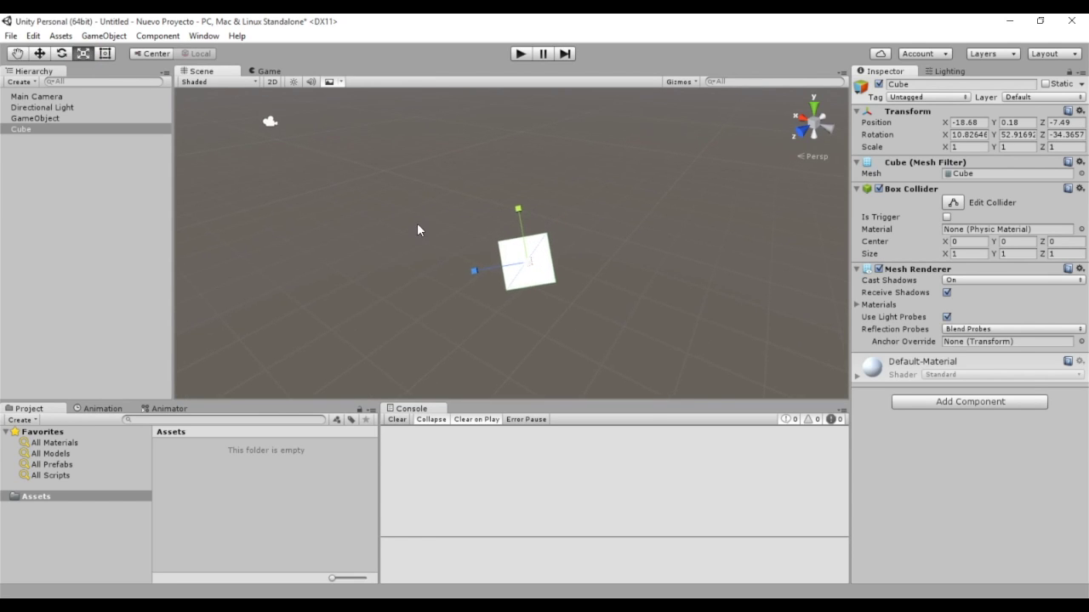
- Stretch the cube along Y and Z to a scale of about 1.43, 8.72, 3.02
mouse_move(417, 223)
left_mouse_down("alt")
mouse_move(471, 210)
mouse_move(453, 264)
mouse_move(480, 305)
mouse_move(600, 278)
mouse_move(518, 304)
mouse_move(554, 290)
left_mouse_up("alt")
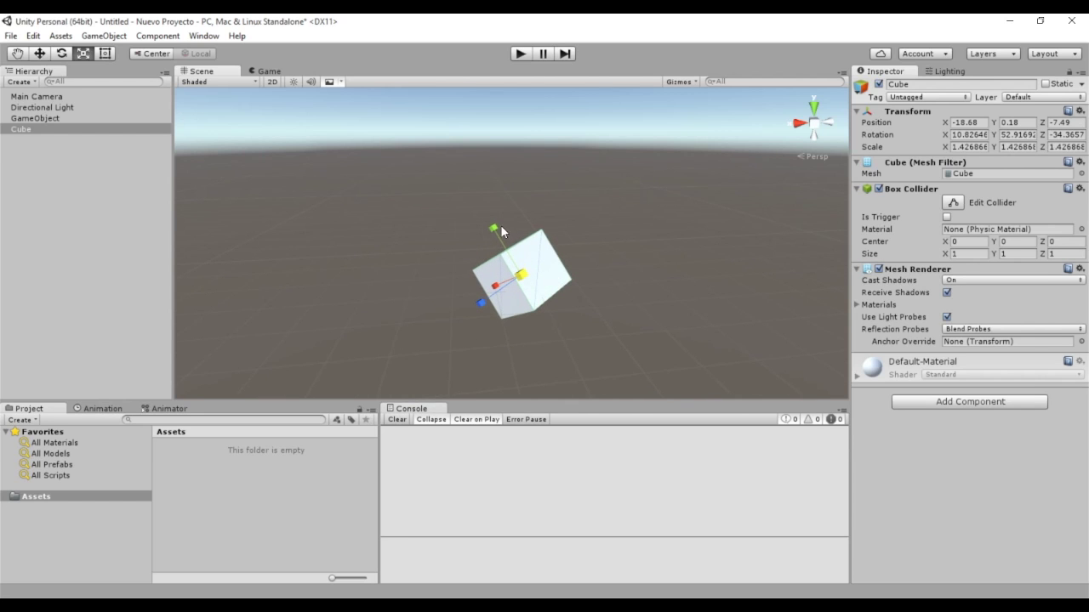
mouse_move(495, 225)
left_mouse_down()
mouse_move(387, 130)
mouse_move(415, 164)
left_mouse_up()
left_click_drag(480, 299, 445, 327)
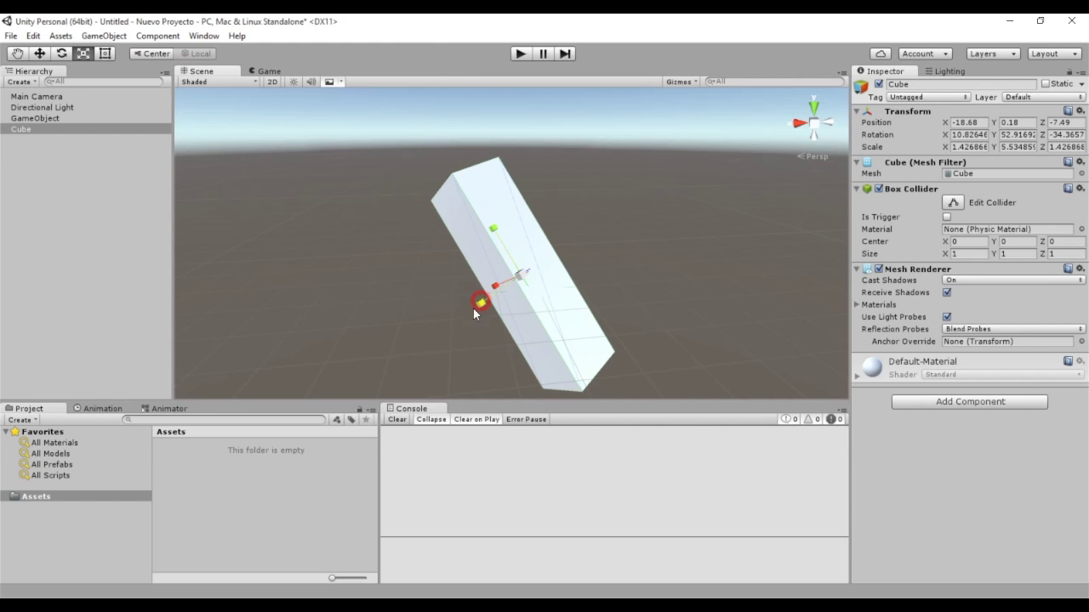
middle_click_drag(445, 327, 446, 286)
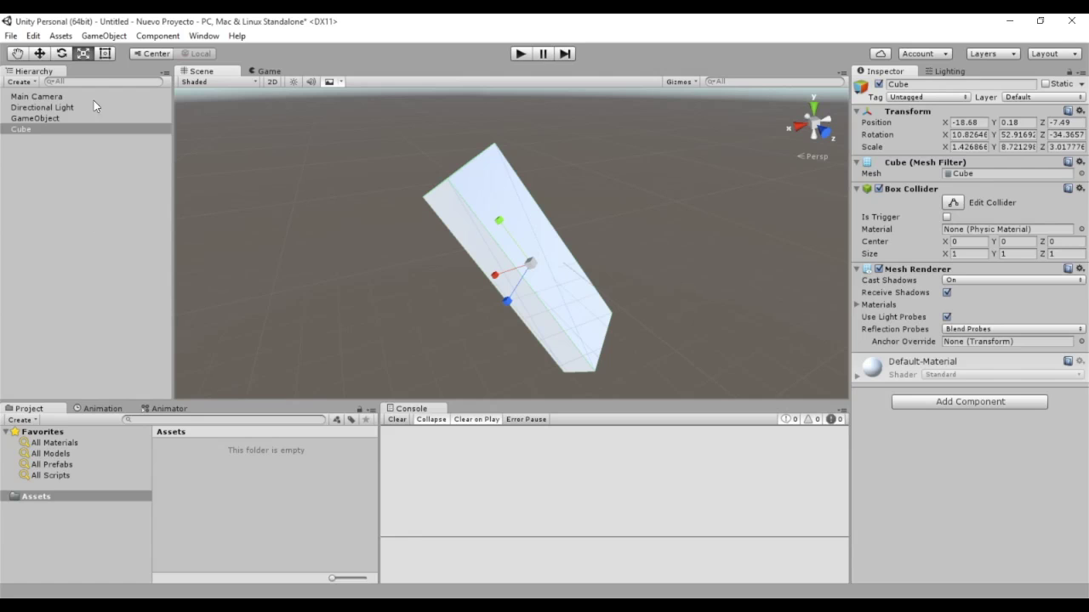
left_click(109, 55)
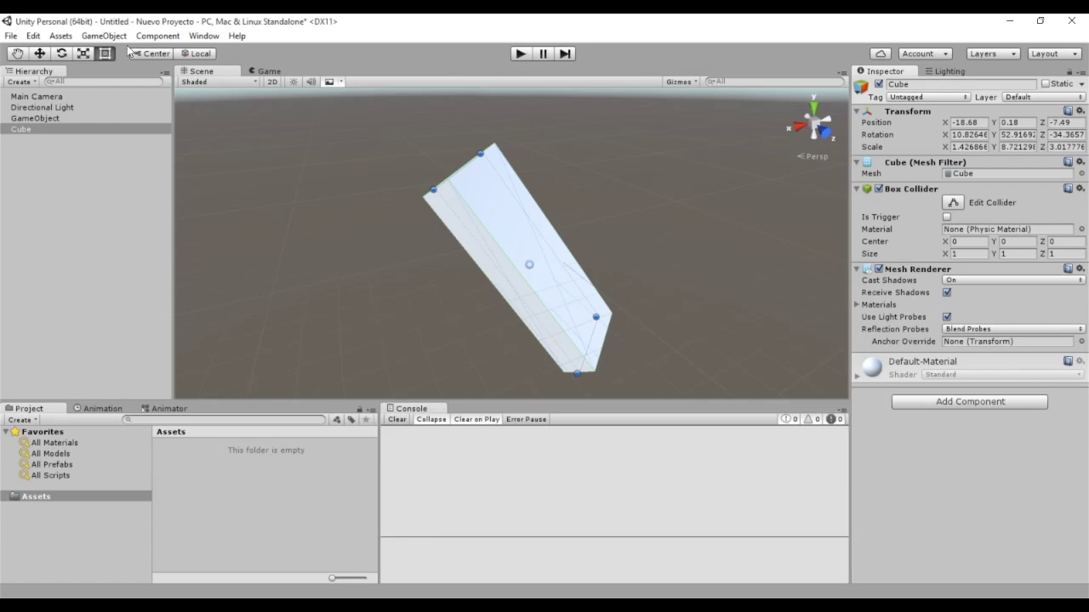
- Create a 100 by 100 UI Image under a new Canvas and frame it in the Scene view
left_click(103, 36)
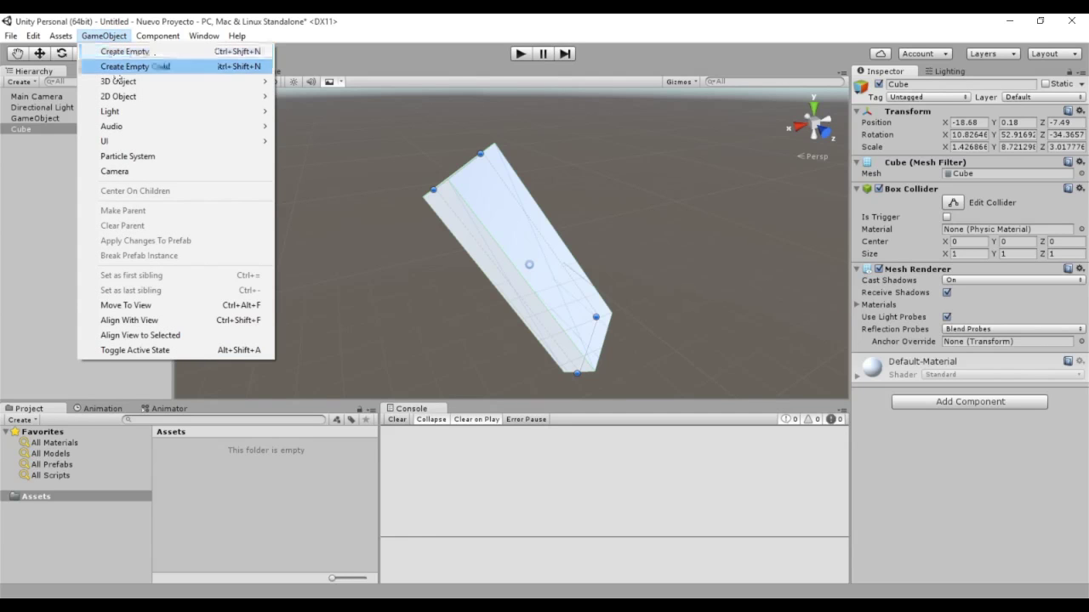
left_click(138, 141)
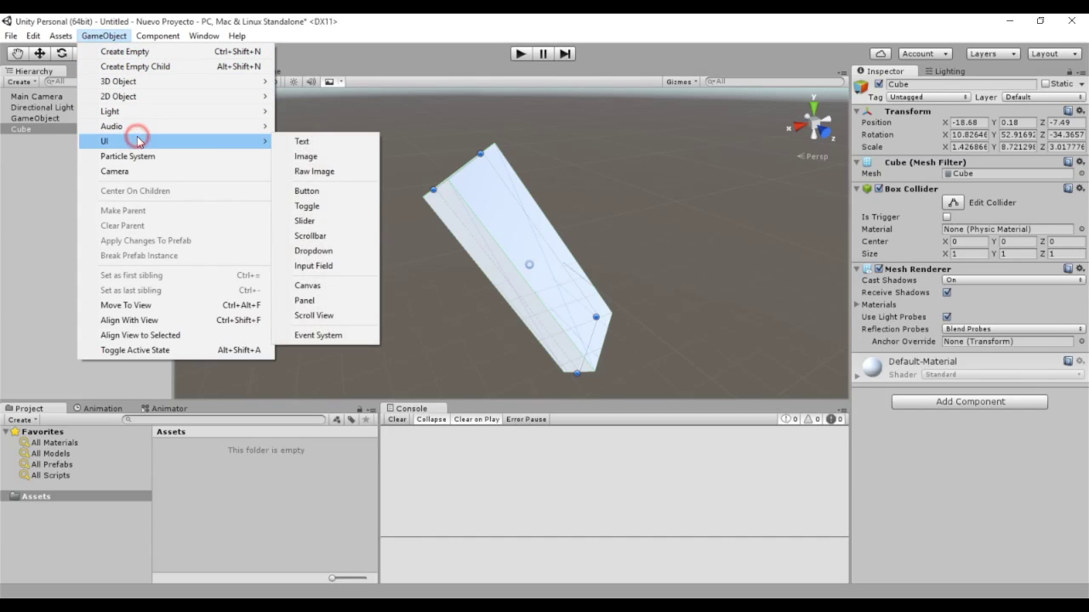
left_click(328, 164)
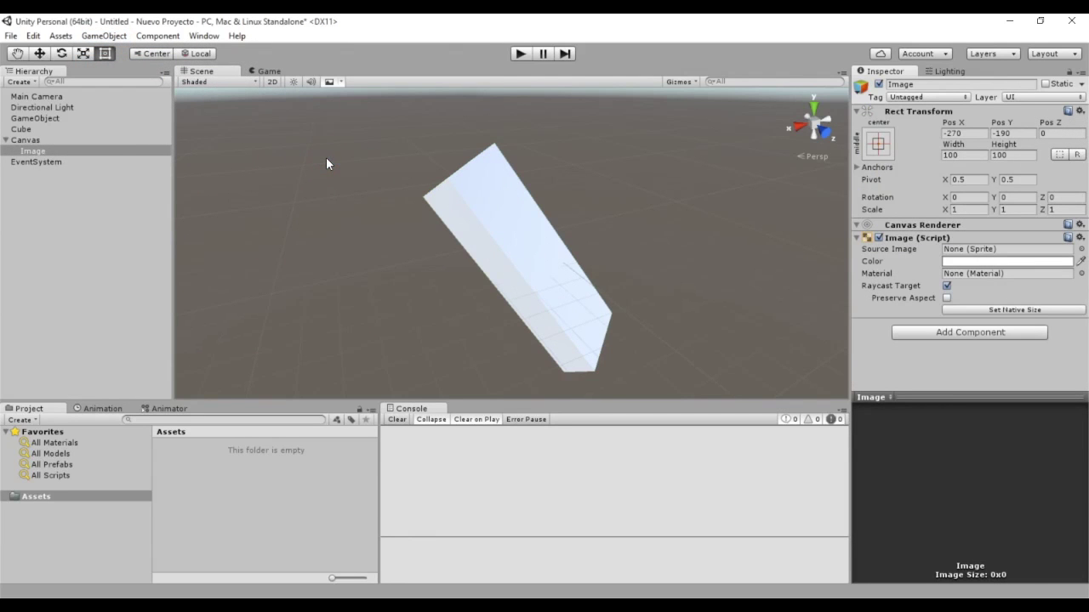
double_click(120, 156)
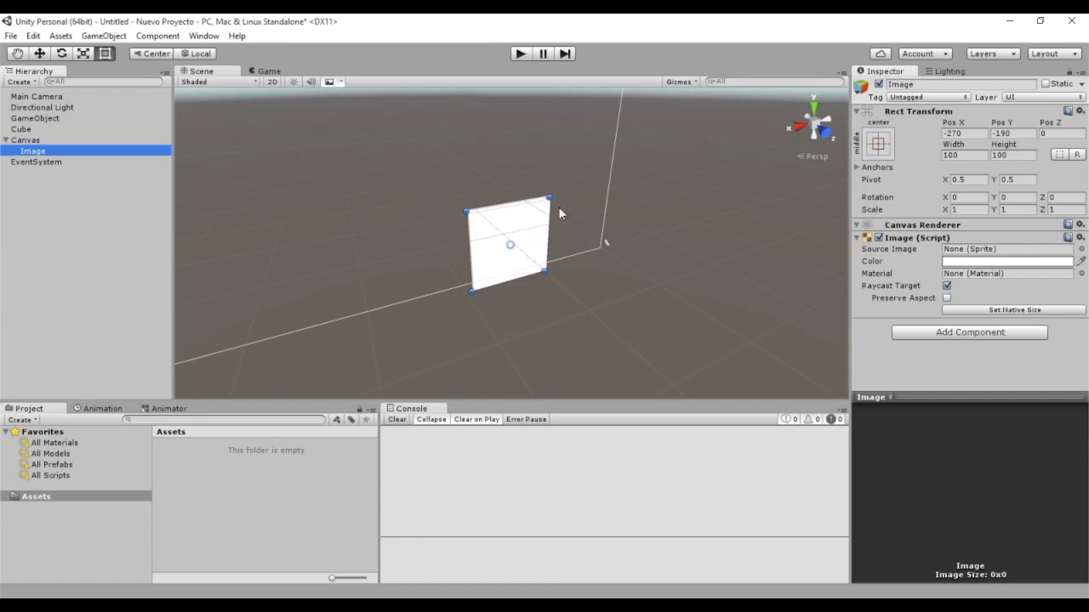
- Move the Image to about 3, -1, rotate it -101 degrees and resize it to 245 by 155
key("q")
mouse_move(514, 198)
left_mouse_down("alt")
mouse_move(485, 238)
mouse_move(511, 239)
left_mouse_up("alt")
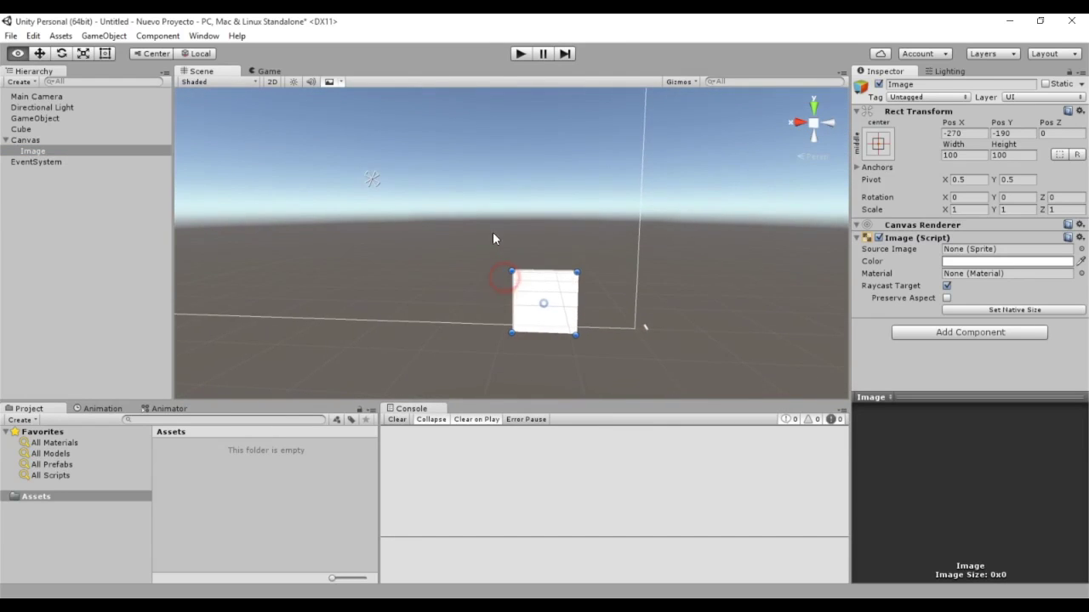
key("t")
mouse_move(550, 287)
left_mouse_down()
mouse_move(534, 239)
mouse_move(467, 222)
mouse_move(459, 173)
left_mouse_up()
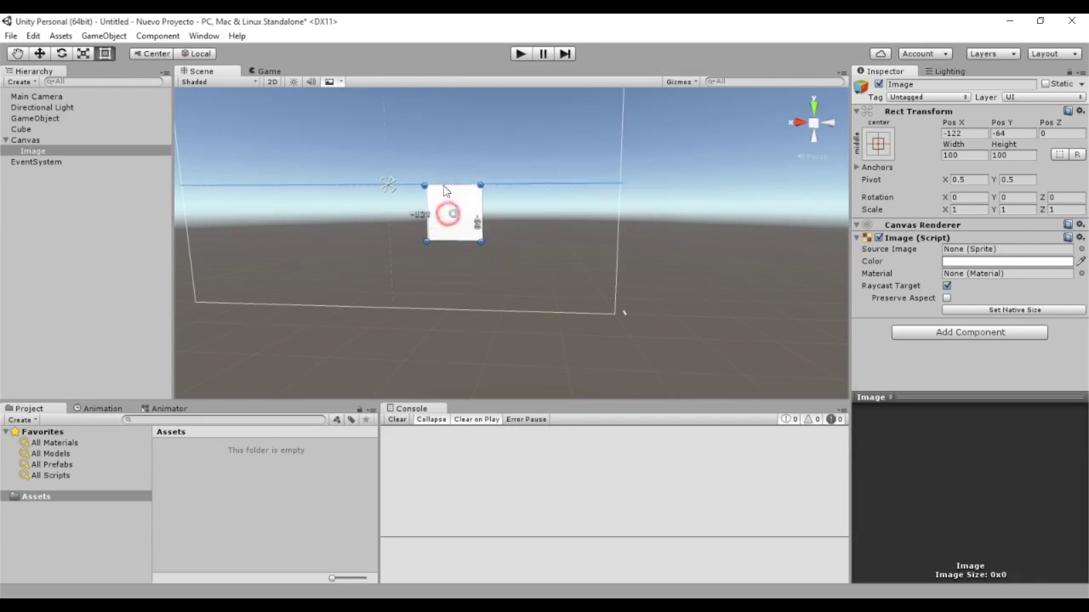
mouse_move(455, 169)
left_mouse_down()
mouse_move(458, 187)
mouse_move(425, 187)
mouse_move(570, 209)
left_mouse_up()
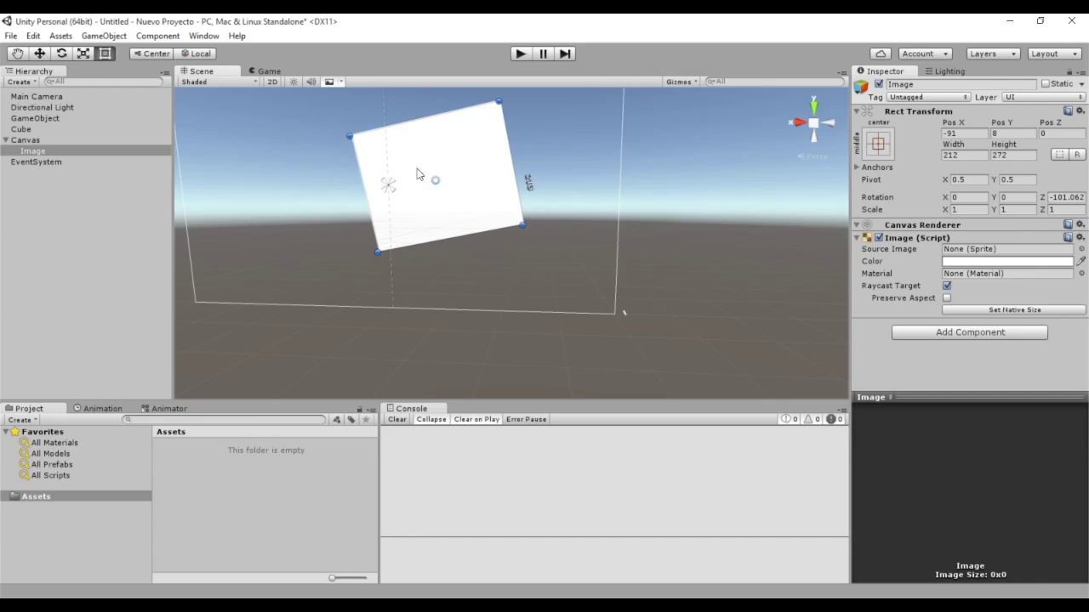
left_click_drag(579, 190, 499, 305)
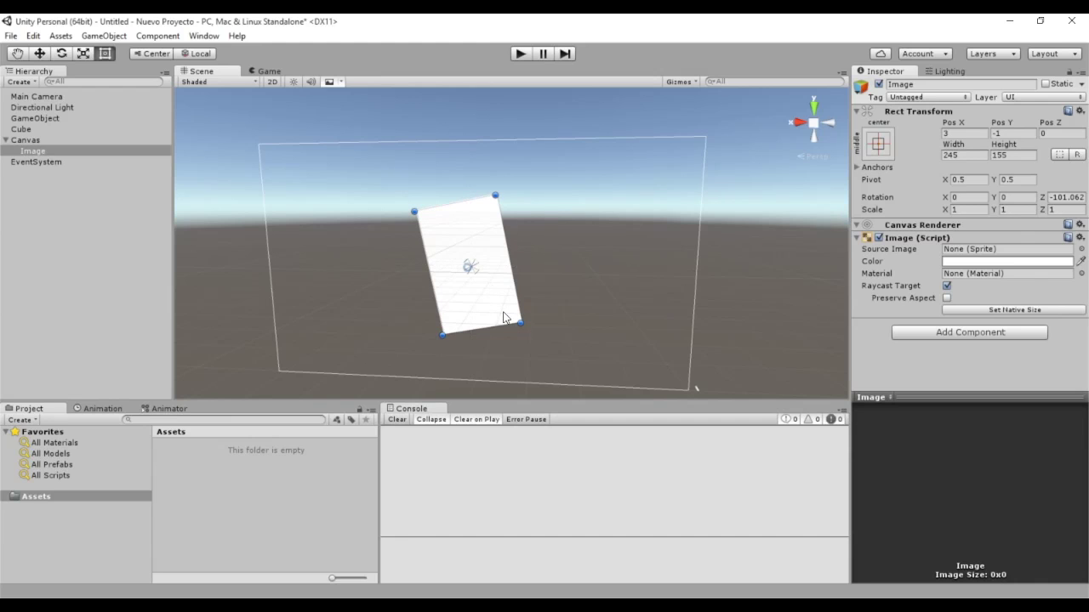